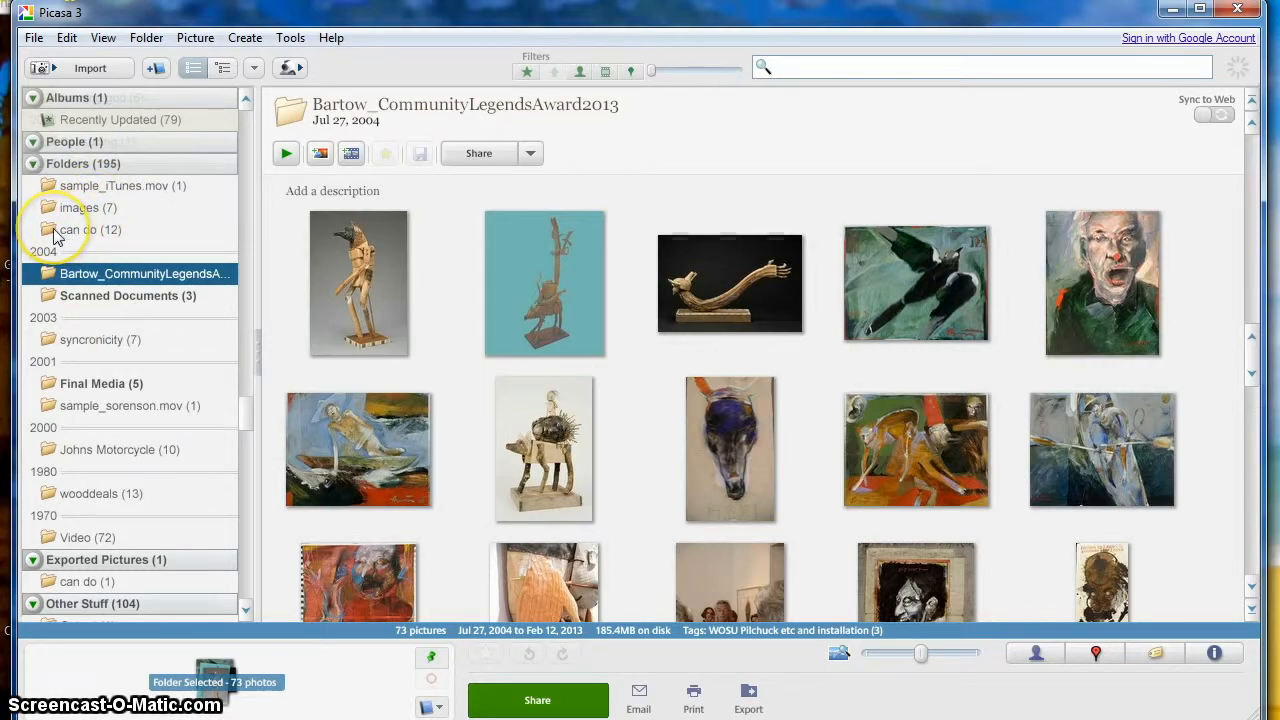
- Open BronzeCoastGallery-001 - Copy.JPG from the can do folder and crop it around the gallery sign to about 532 x 401 pixels
{"action": "left_click", "coordinate": [80, 230]}
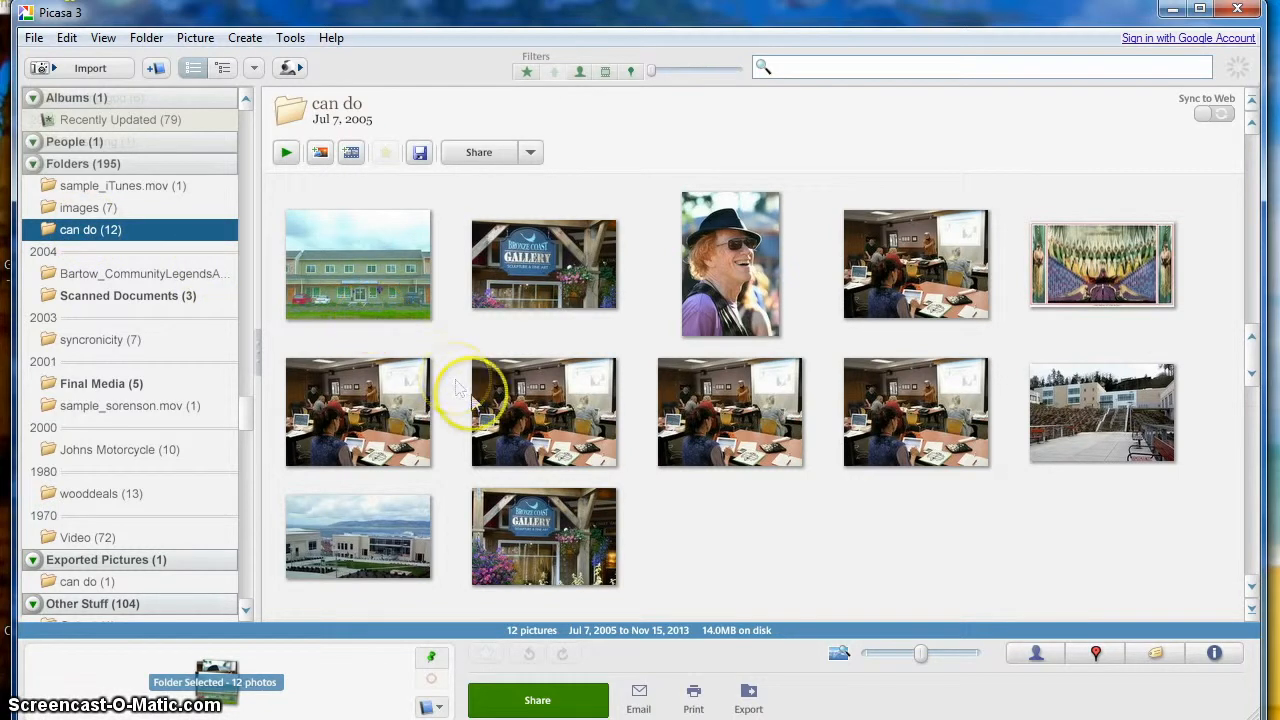
{"action": "double_click", "coordinate": [528, 552]}
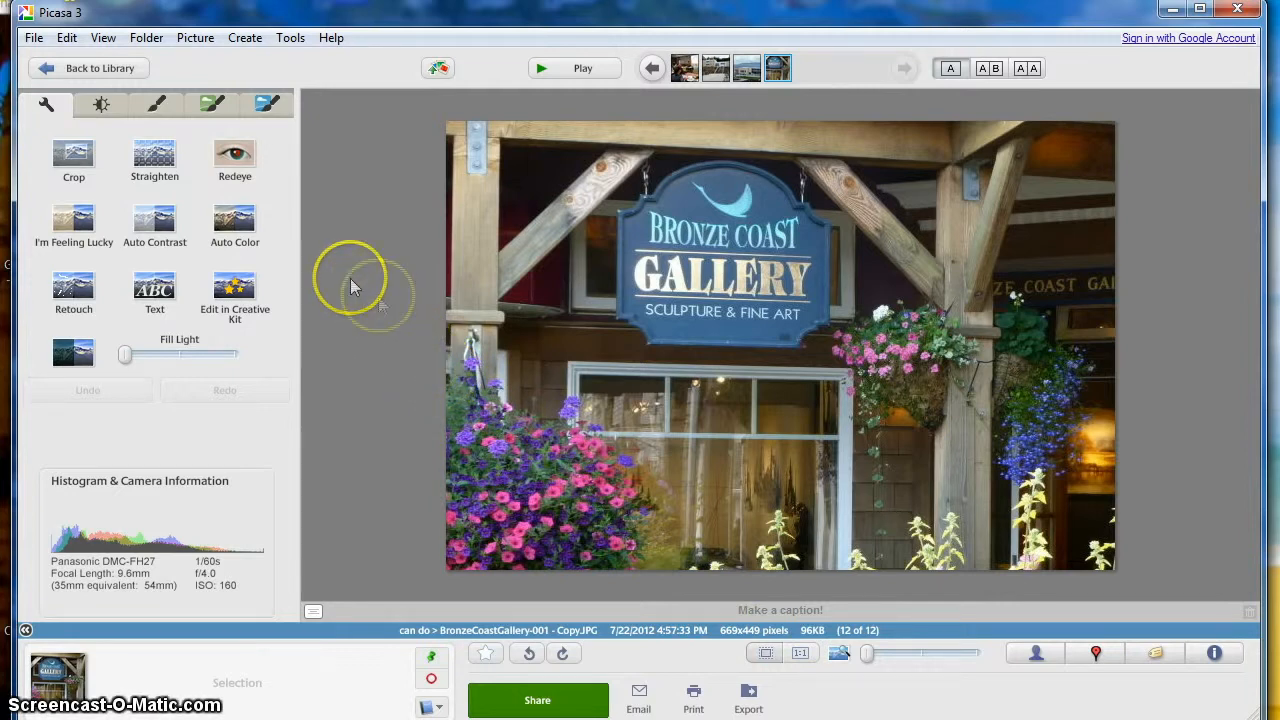
{"action": "left_click", "coordinate": [70, 148]}
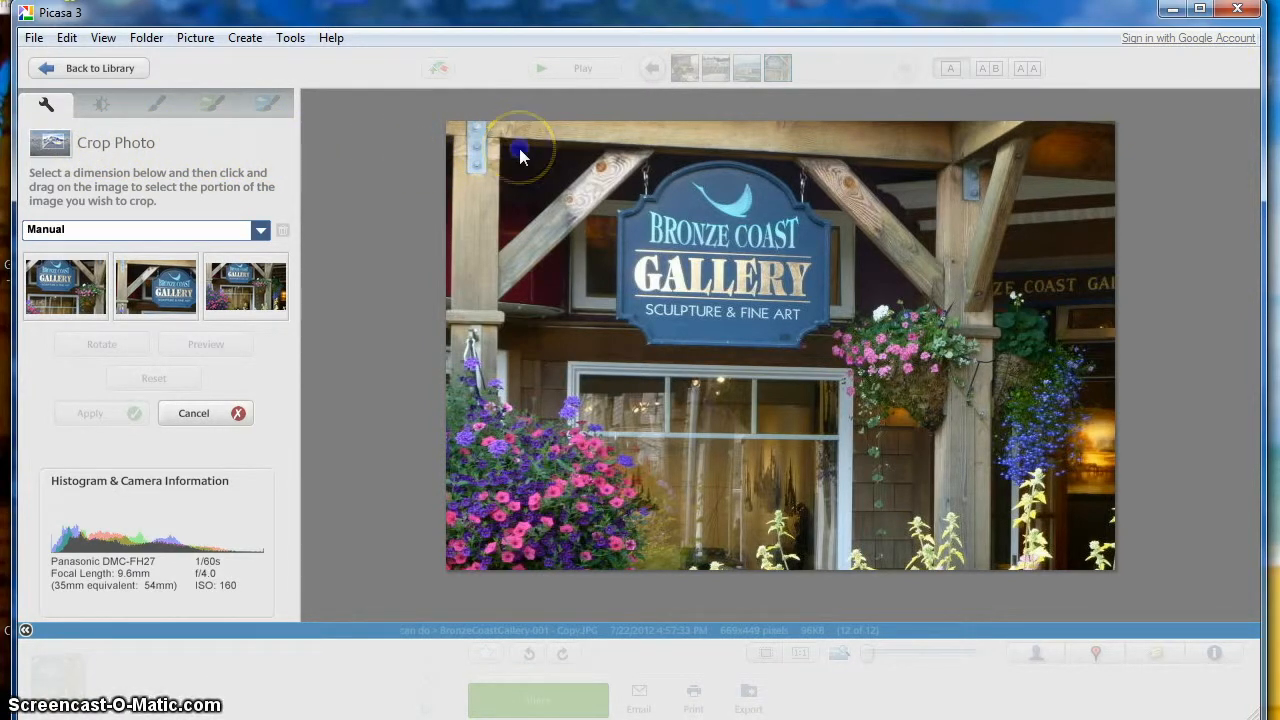
{"action": "left_click_drag", "start_coordinate": [519, 150], "coordinate": [1050, 550]}
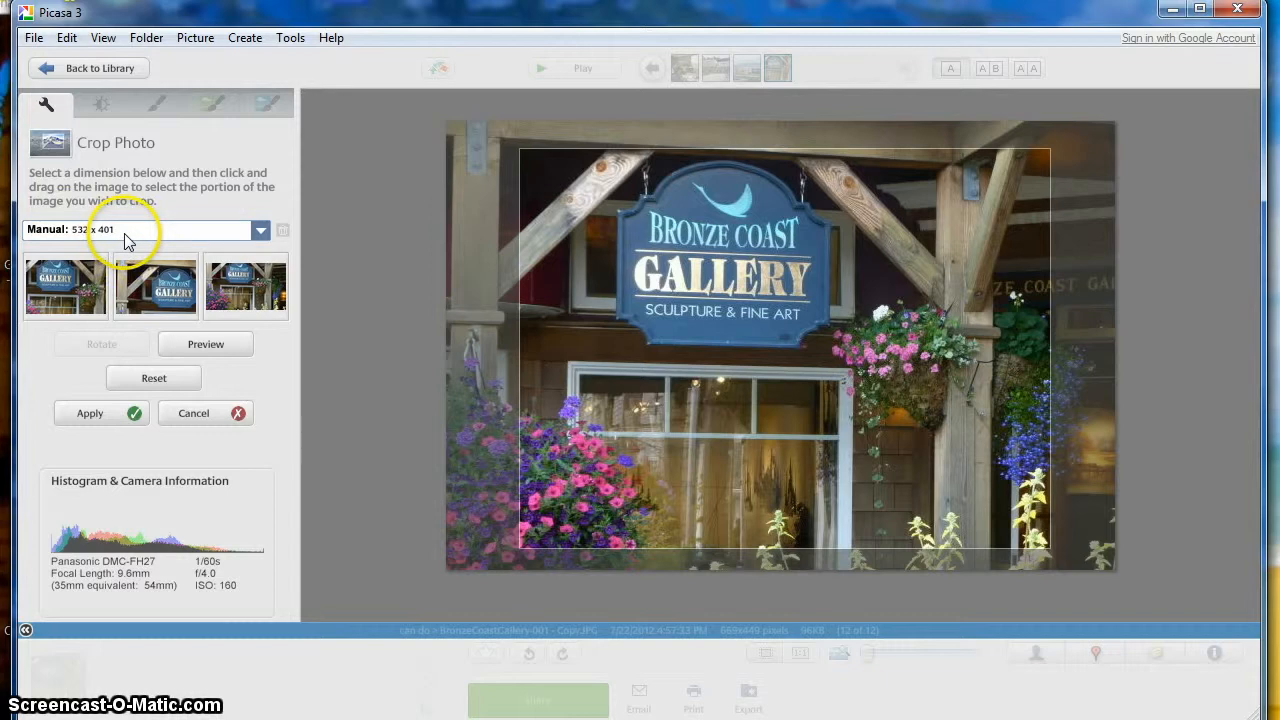
{"action": "left_click", "coordinate": [95, 418]}
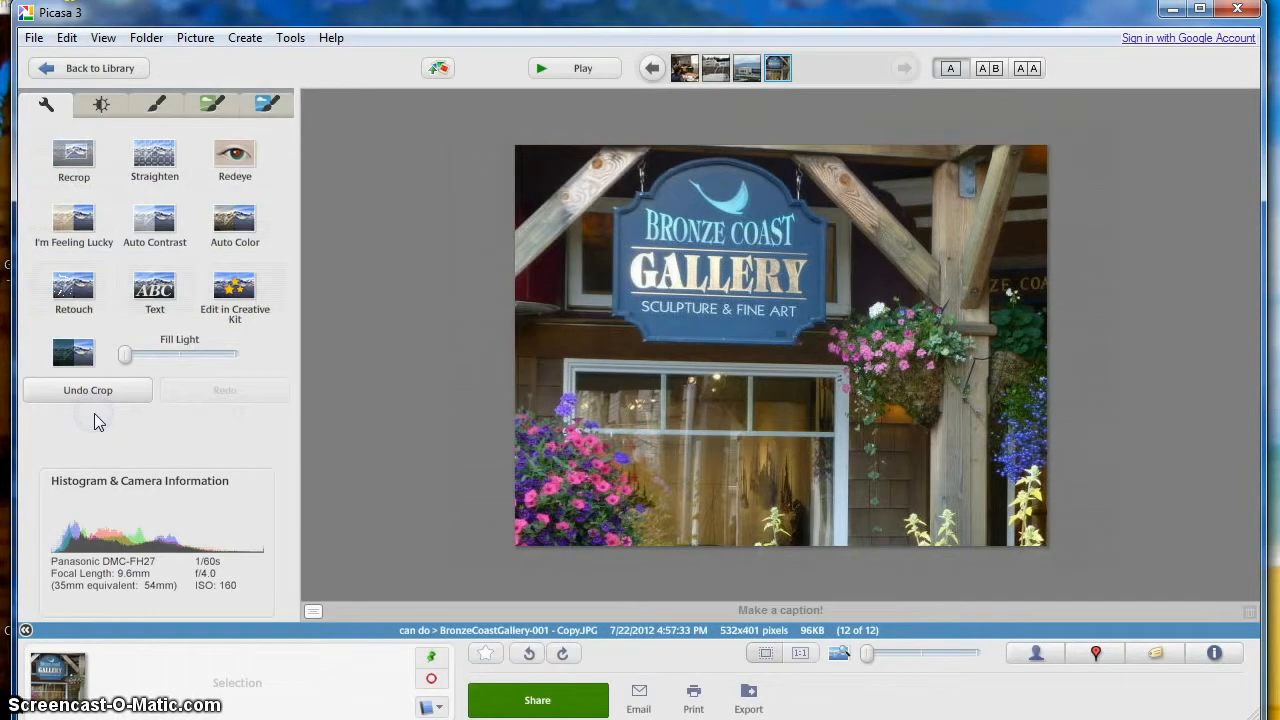
- Save the cropped gallery photo to disk
{"action": "left_click", "coordinate": [33, 40]}
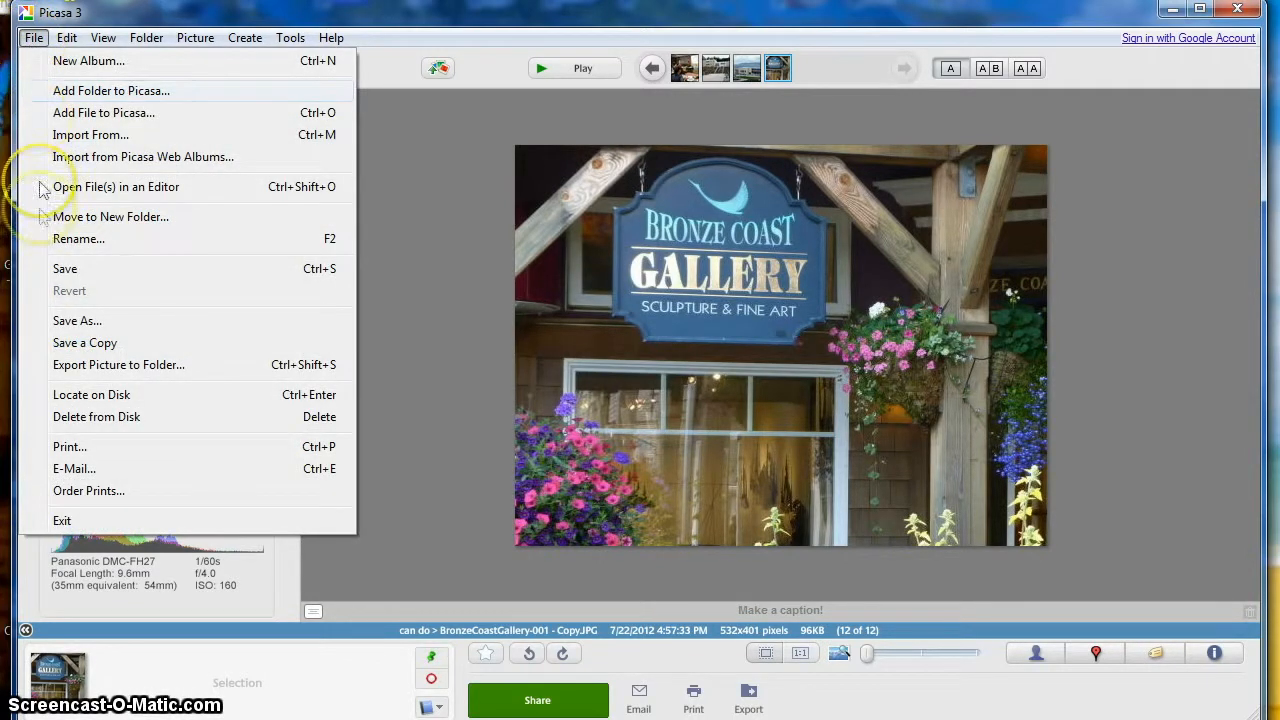
{"action": "left_click", "coordinate": [58, 278]}
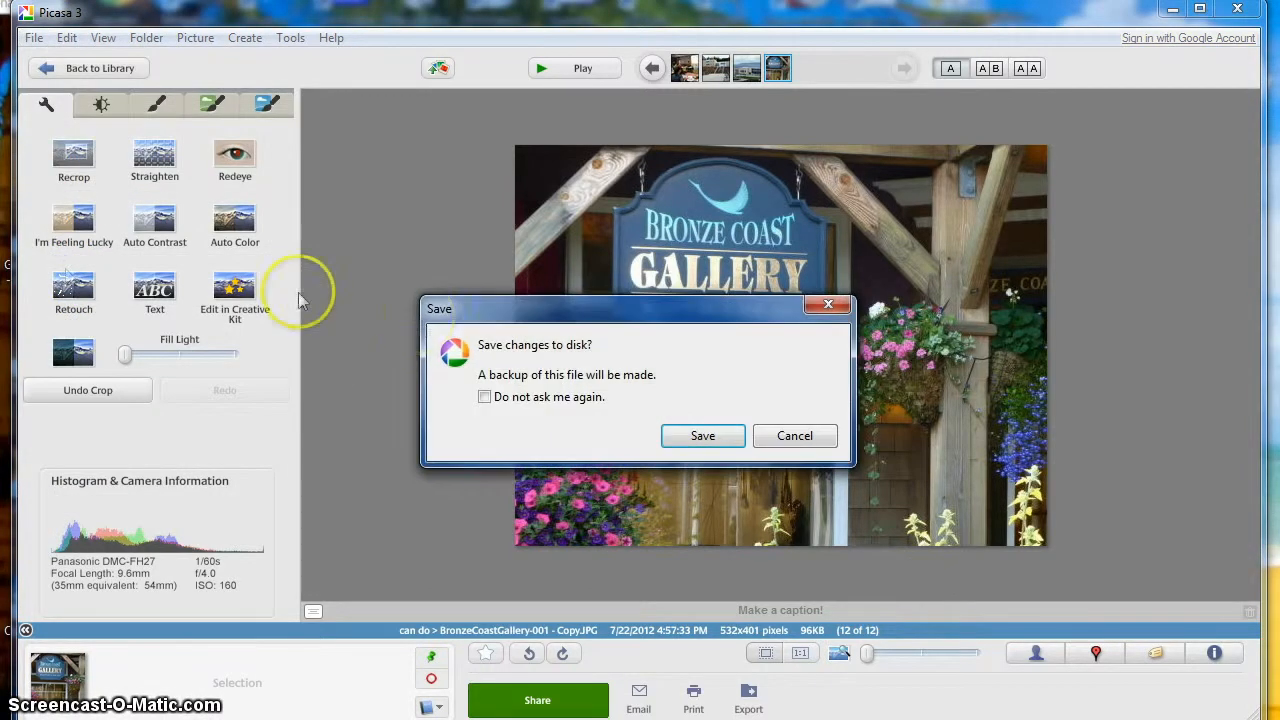
{"action": "left_click", "coordinate": [700, 437]}
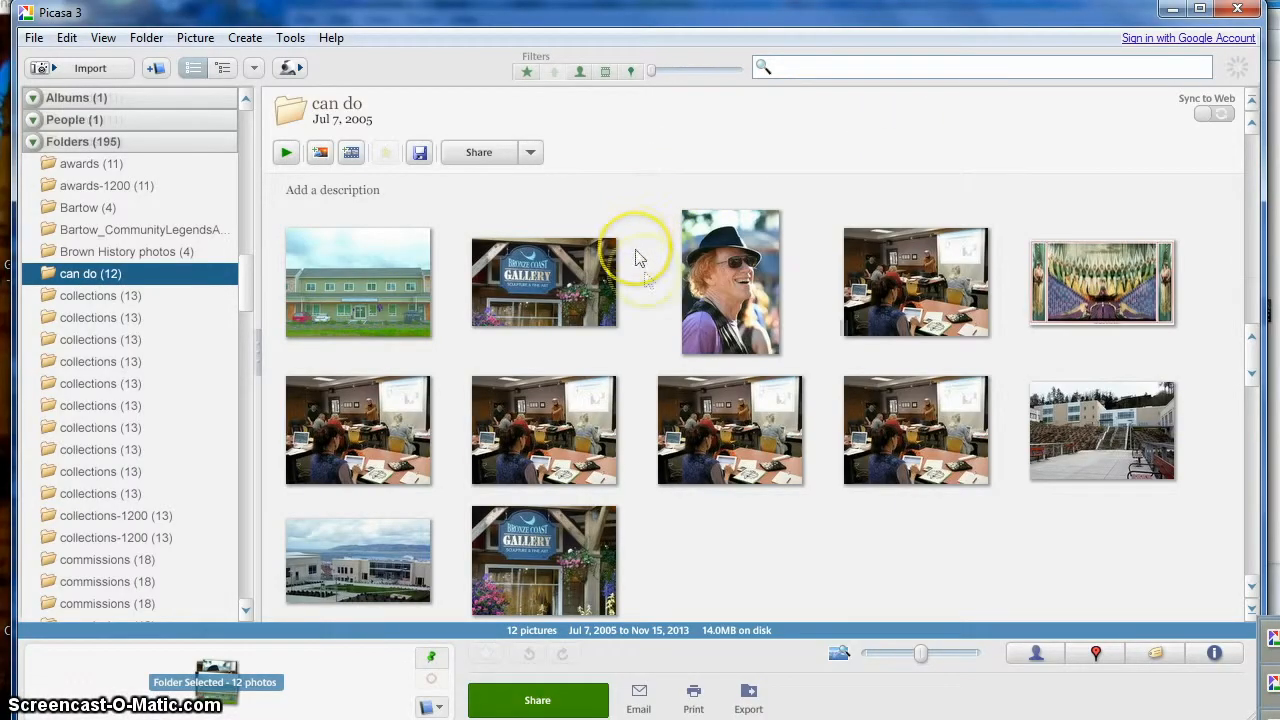
- Create a picture collage from smile.jpg in the can do folder with a medium blue solid background
{"action": "double_click", "coordinate": [732, 273]}
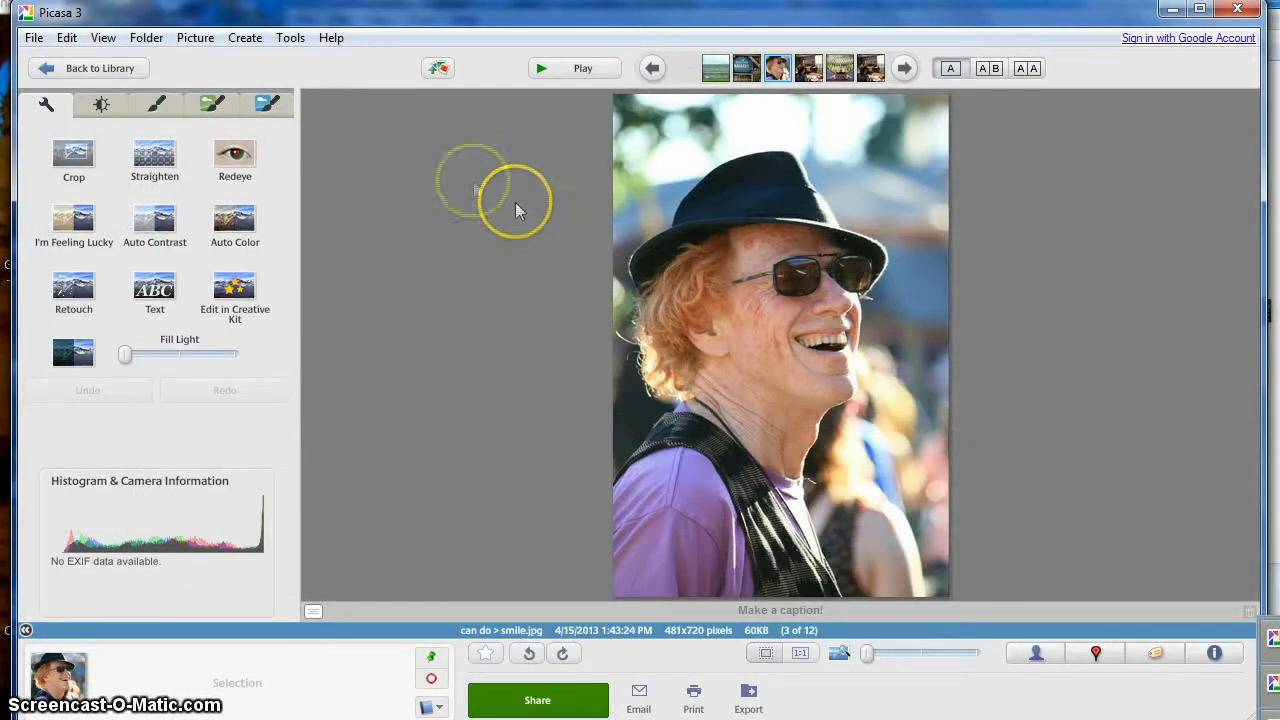
{"action": "left_click", "coordinate": [248, 40]}
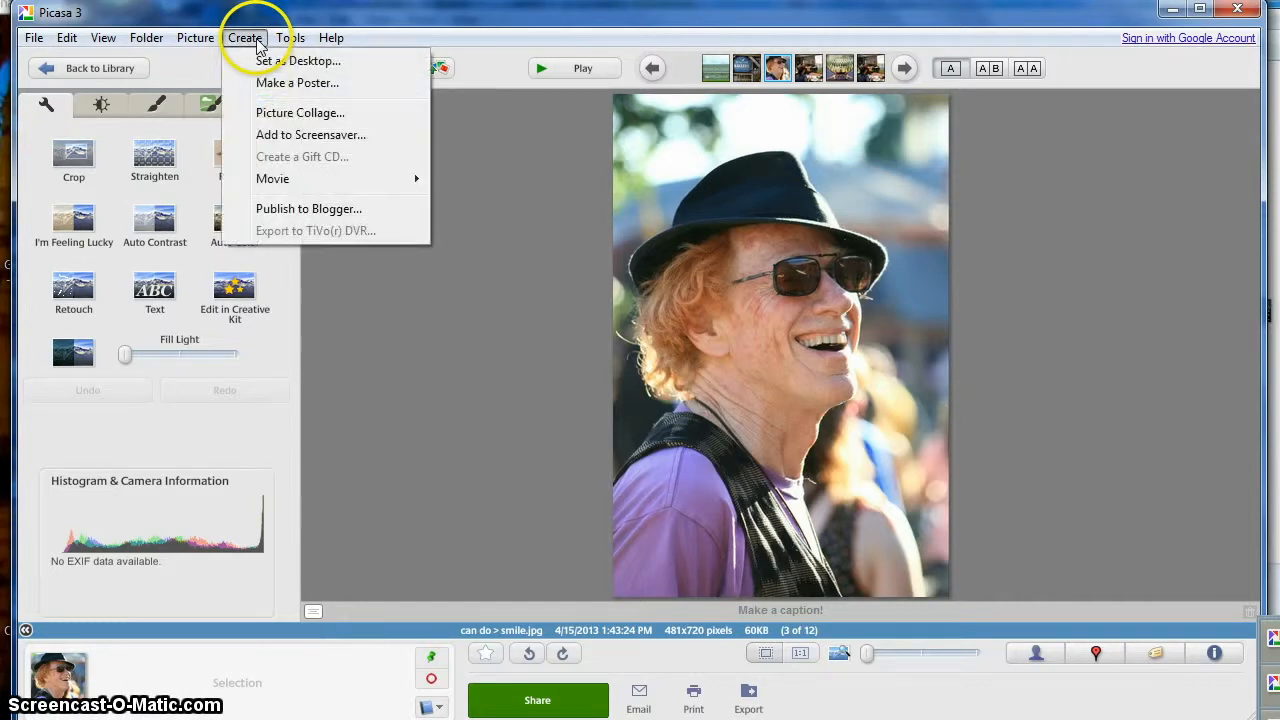
{"action": "left_click", "coordinate": [333, 114]}
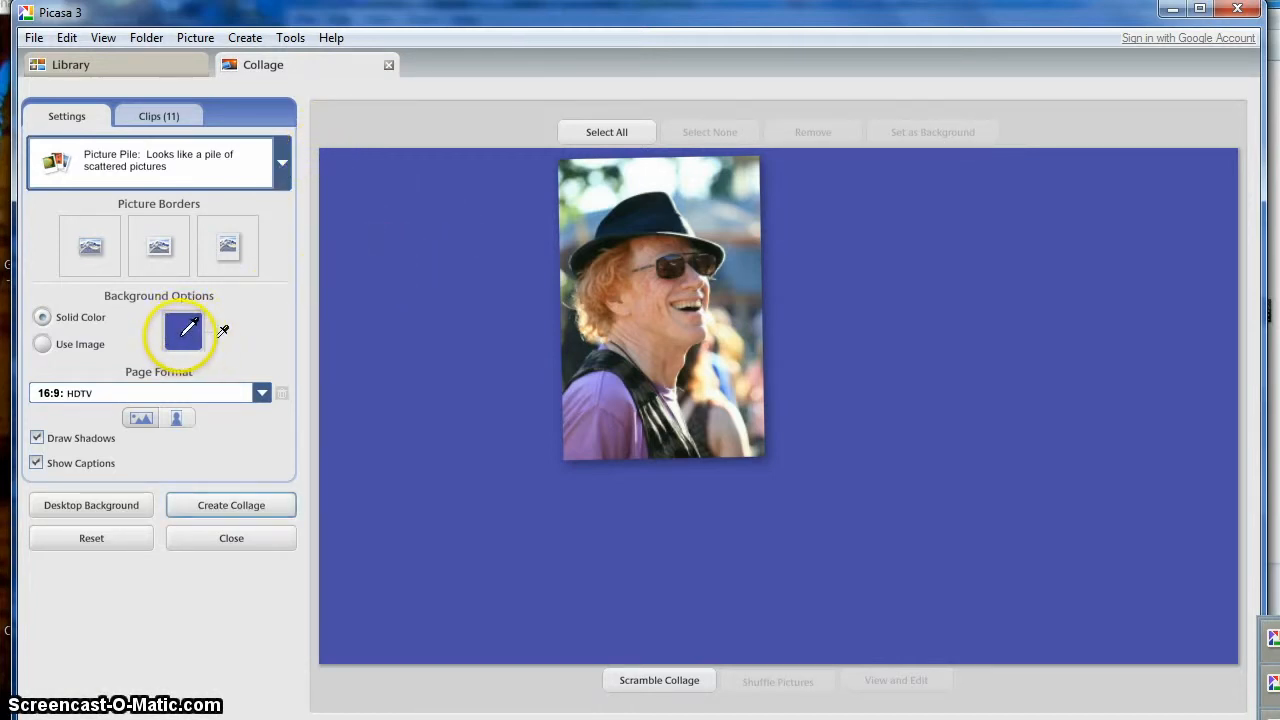
{"action": "left_click", "coordinate": [186, 329]}
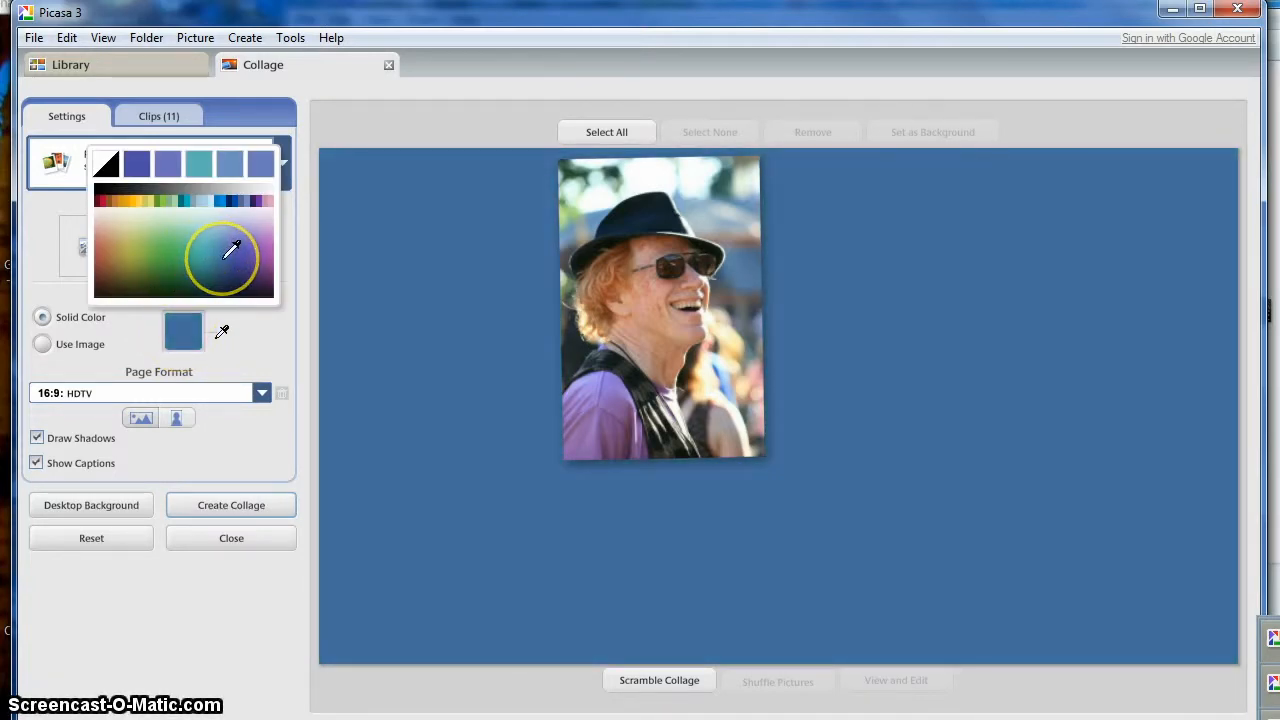
{"action": "left_click", "coordinate": [231, 249]}
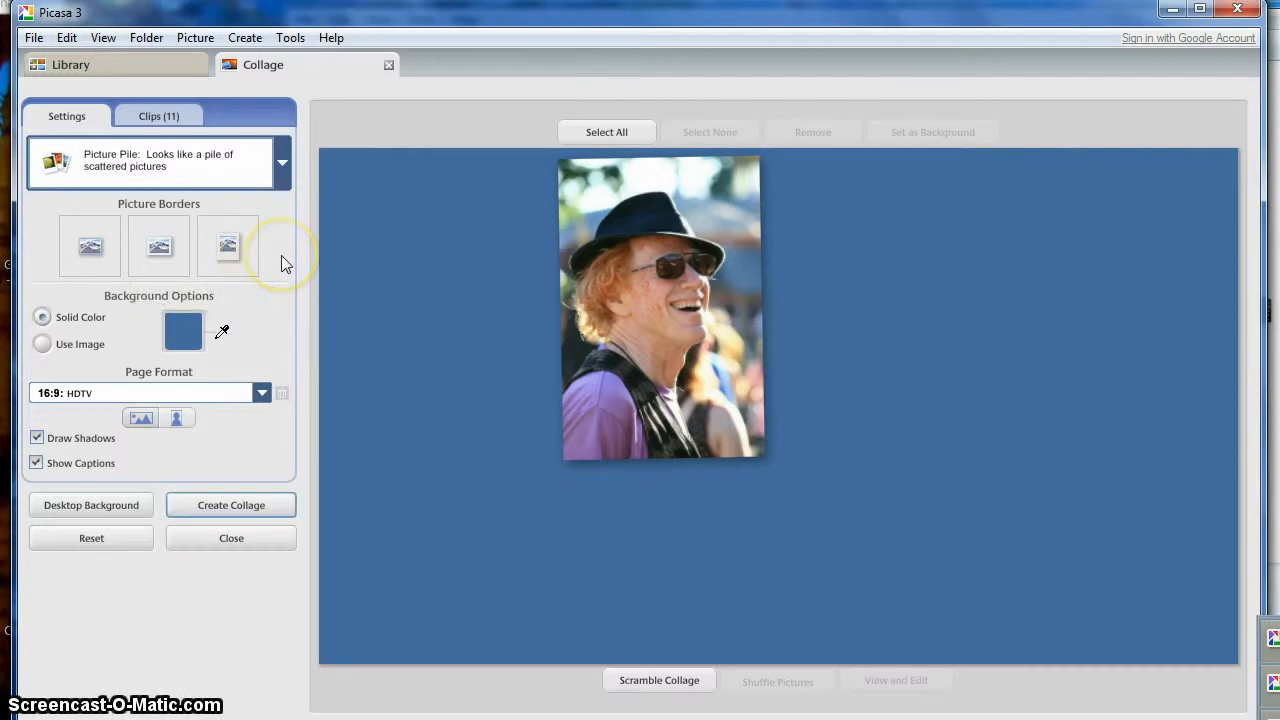
{"action": "left_click", "coordinate": [232, 508]}
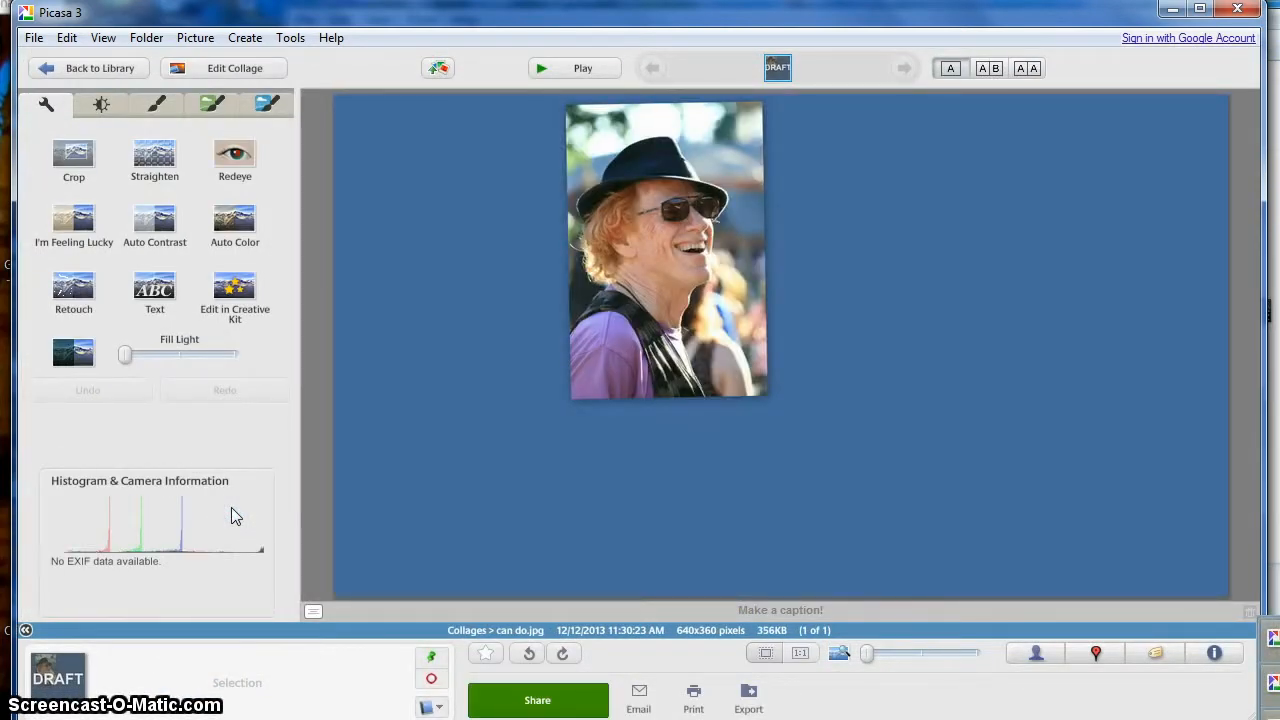
- Crop the collage around the man's portrait to about 1860 x 1437 pixels with blue margins on both sides, and save it
{"action": "left_click", "coordinate": [72, 156]}
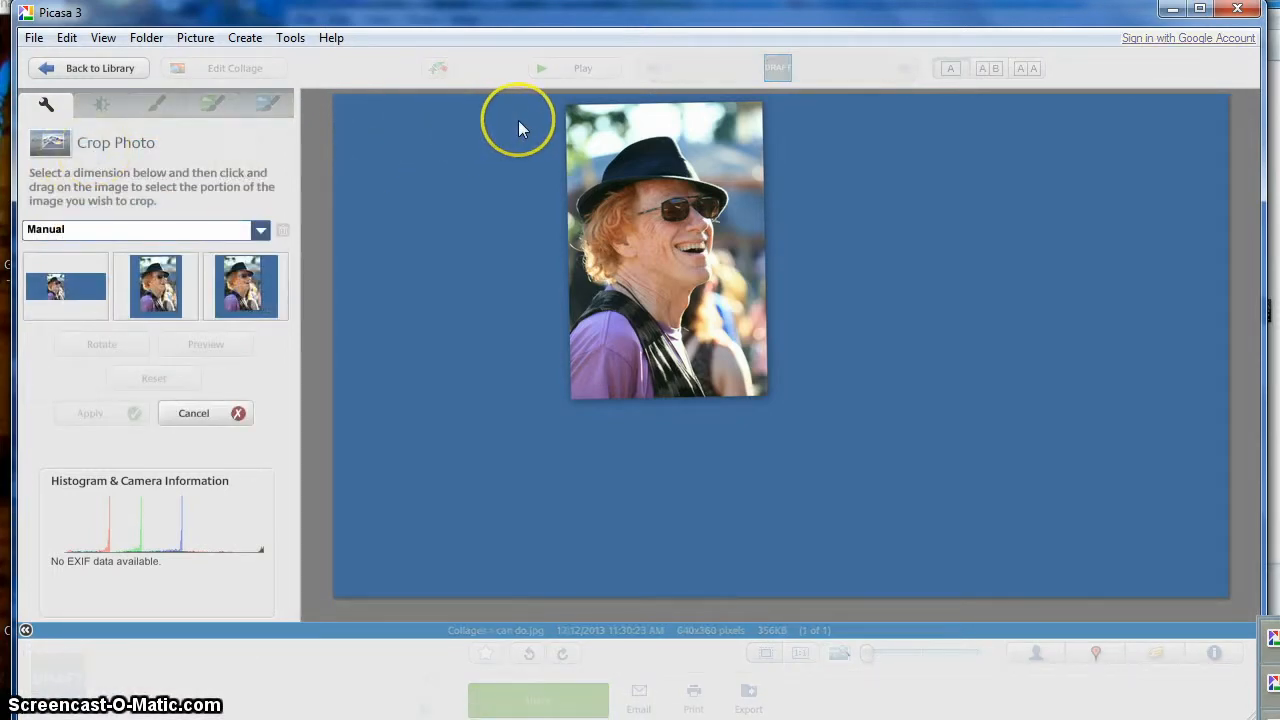
{"action": "left_click_drag", "start_coordinate": [518, 120], "coordinate": [842, 371]}
{"action": "left_click", "coordinate": [785, 370]}
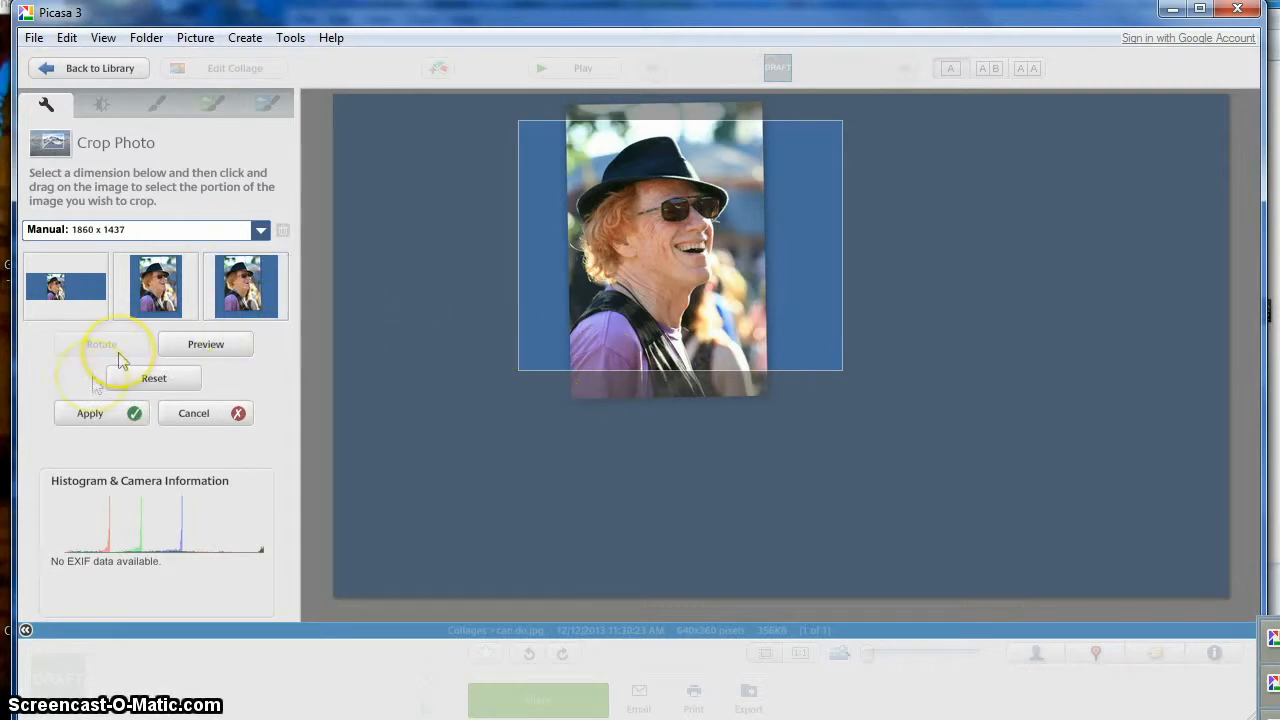
{"action": "left_click", "coordinate": [86, 413]}
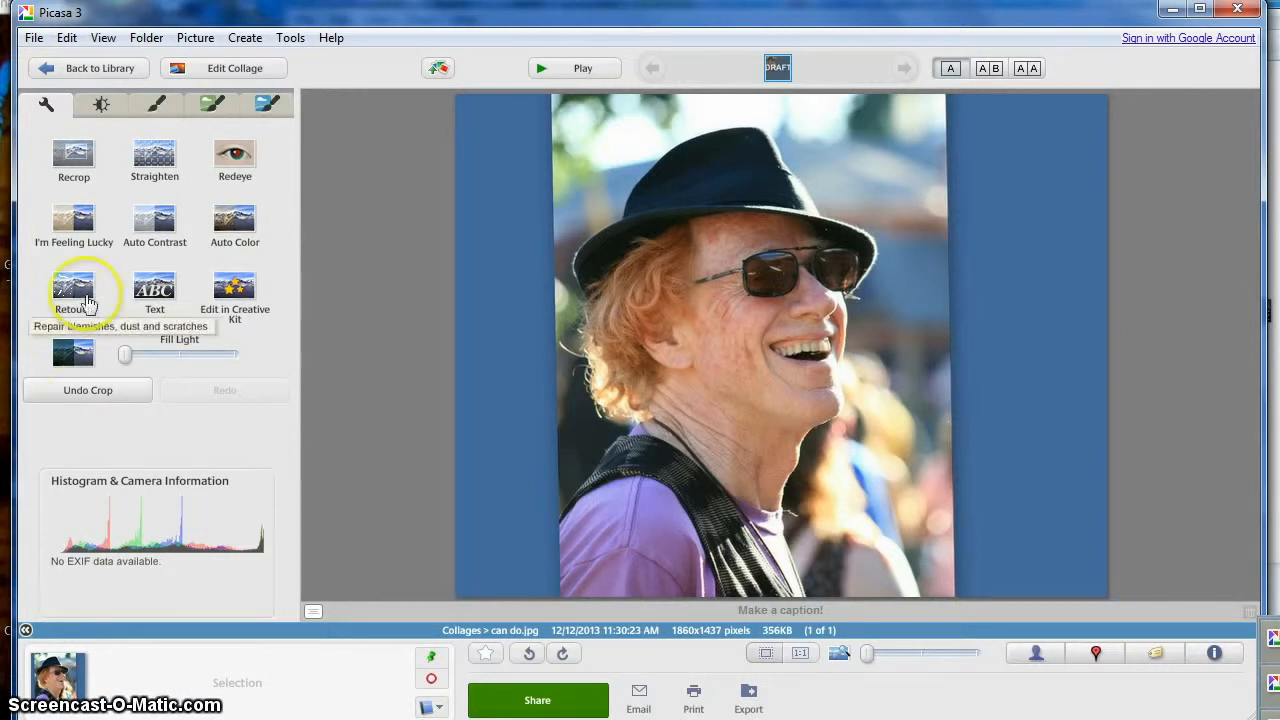
{"action": "left_click", "coordinate": [33, 39]}
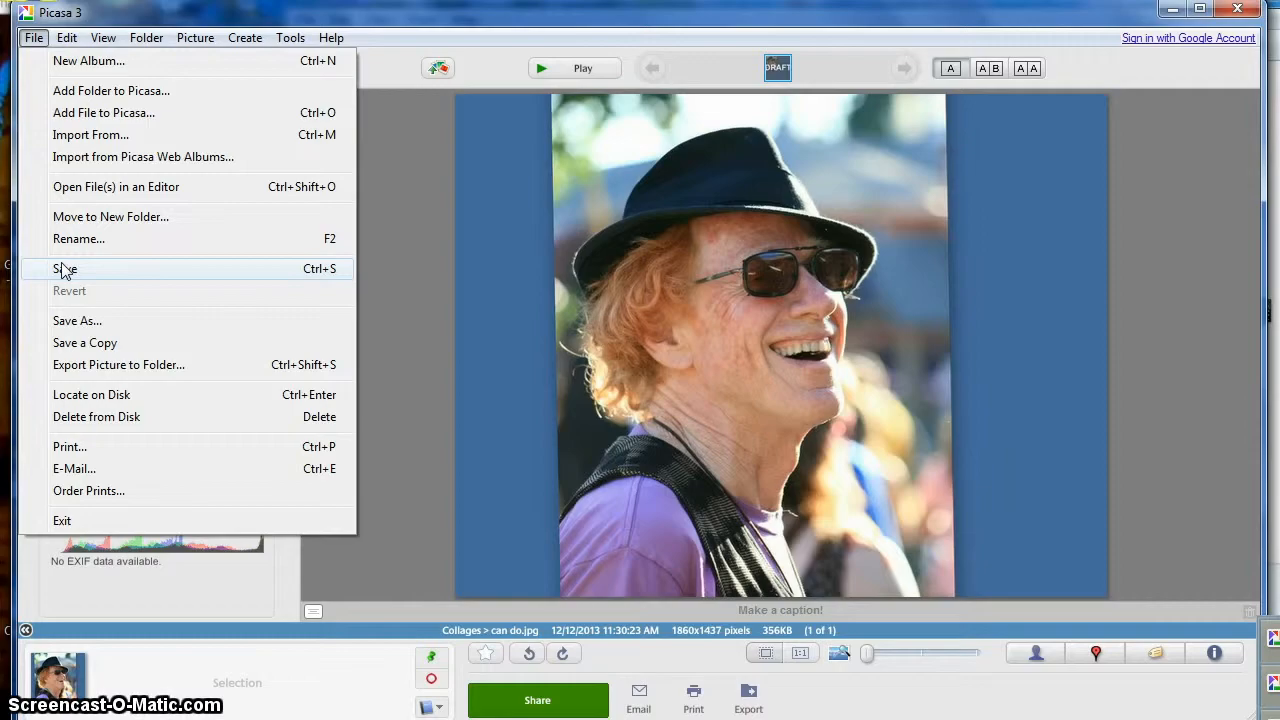
{"action": "left_click", "coordinate": [63, 268]}
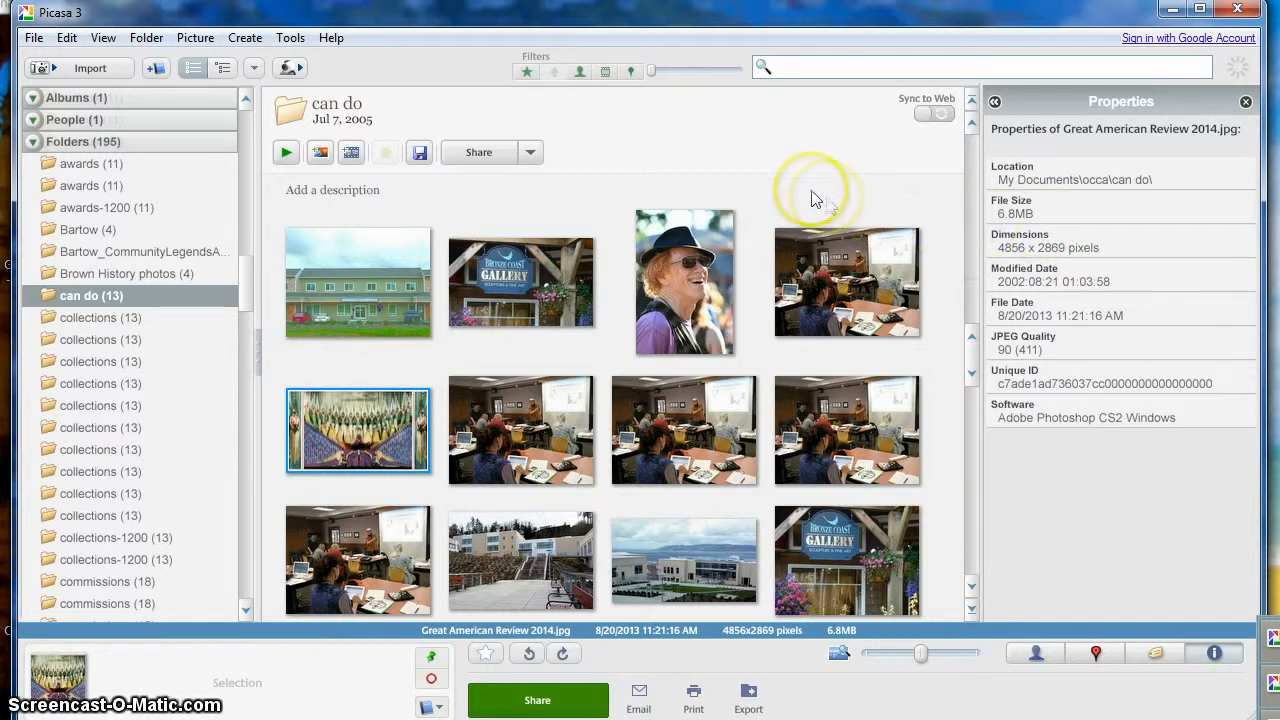
- Export Great American Review 2014.jpg resized to 640 pixels into a can do folder inside My Documents\occa\can do, with automatic image quality
{"action": "double_click", "coordinate": [359, 428]}
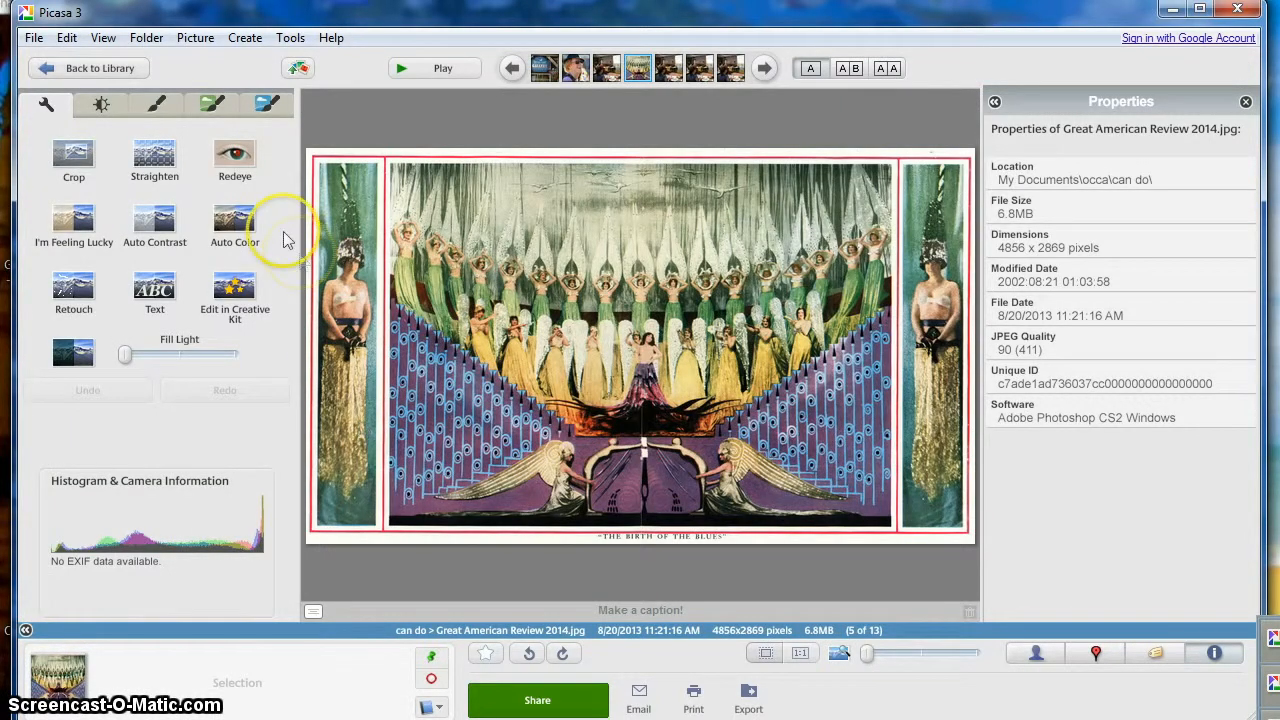
{"action": "left_click", "coordinate": [33, 38]}
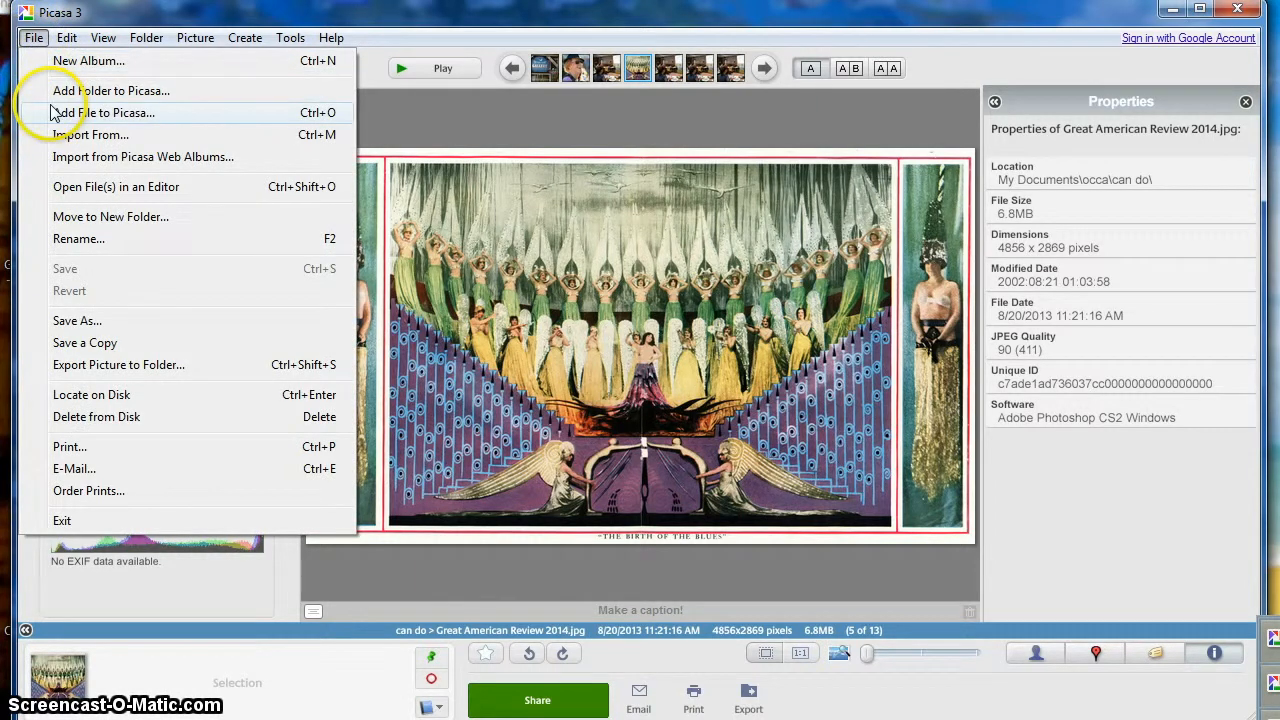
{"action": "left_click", "coordinate": [95, 365]}
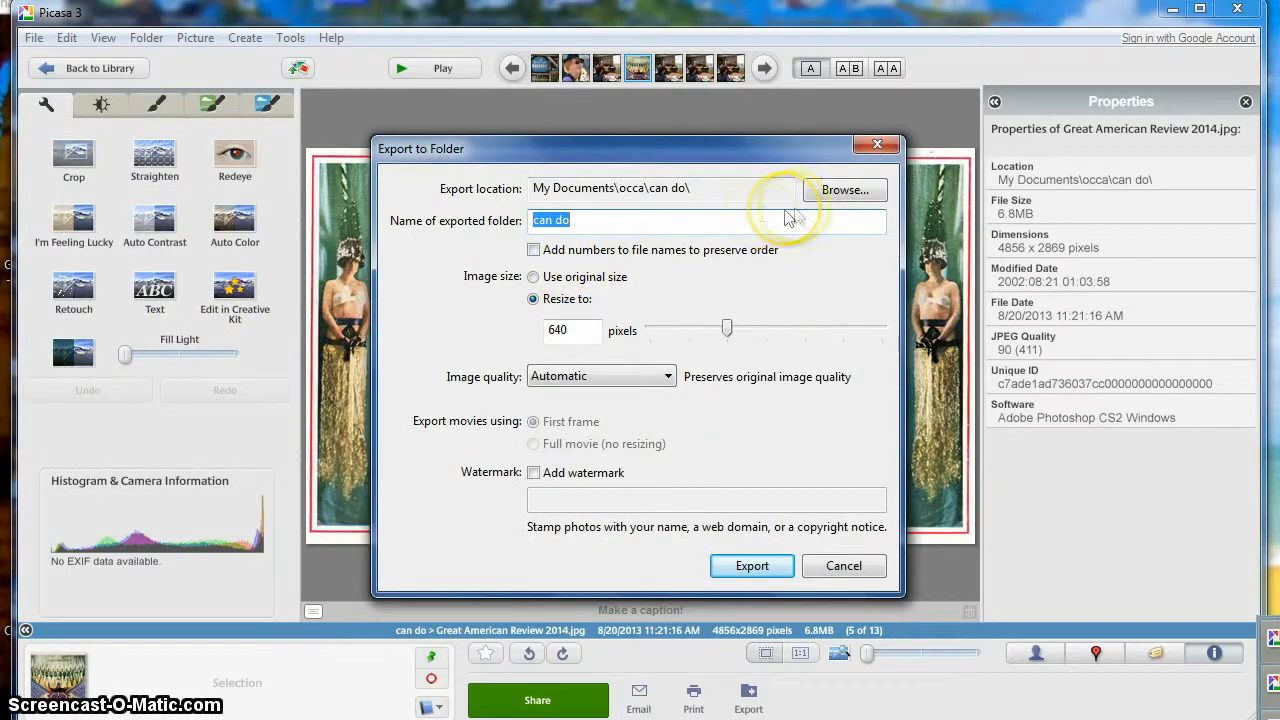
{"action": "left_click", "coordinate": [840, 200]}
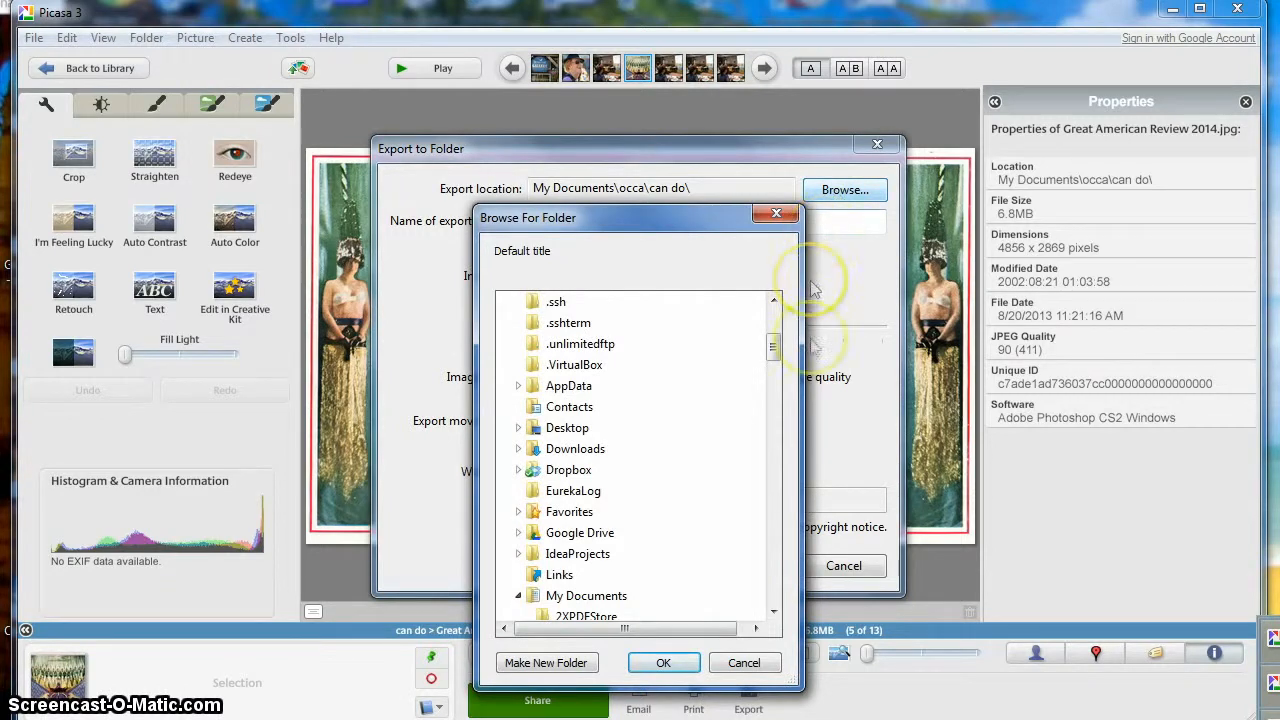
{"action": "left_click_drag", "start_coordinate": [771, 343], "coordinate": [780, 478]}
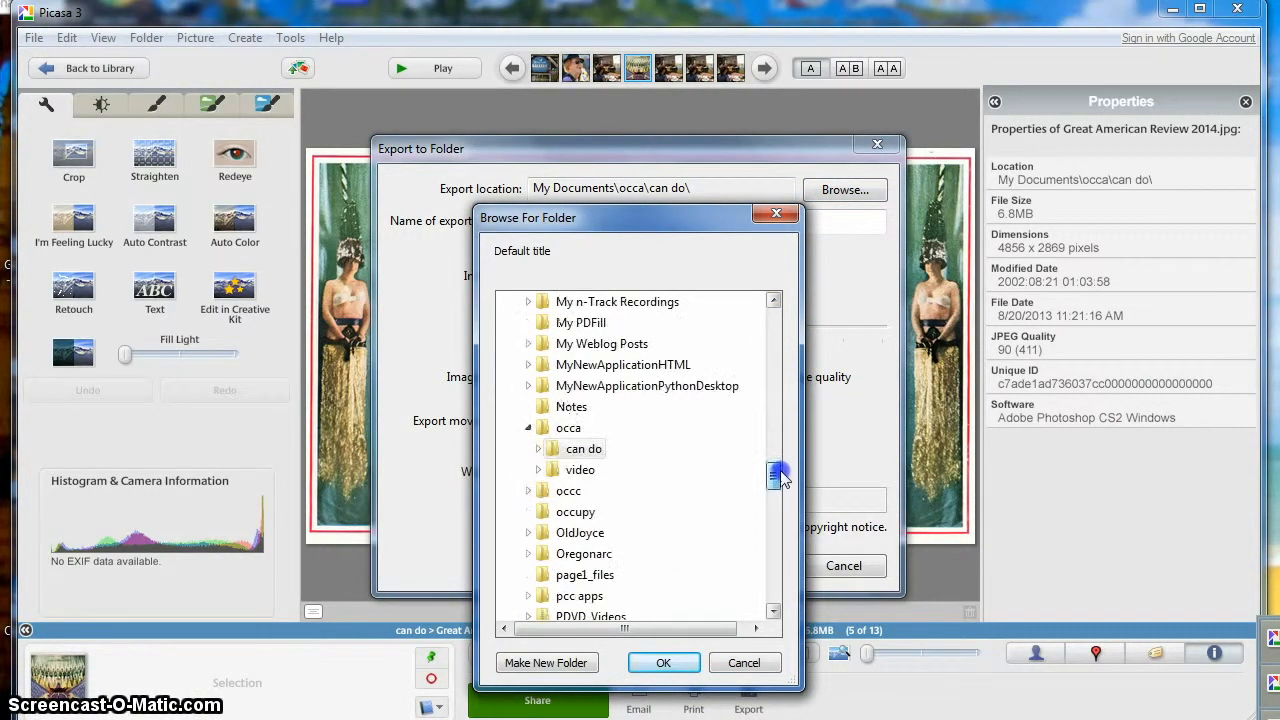
{"action": "left_click", "coordinate": [550, 449]}
{"action": "left_click", "coordinate": [658, 665]}
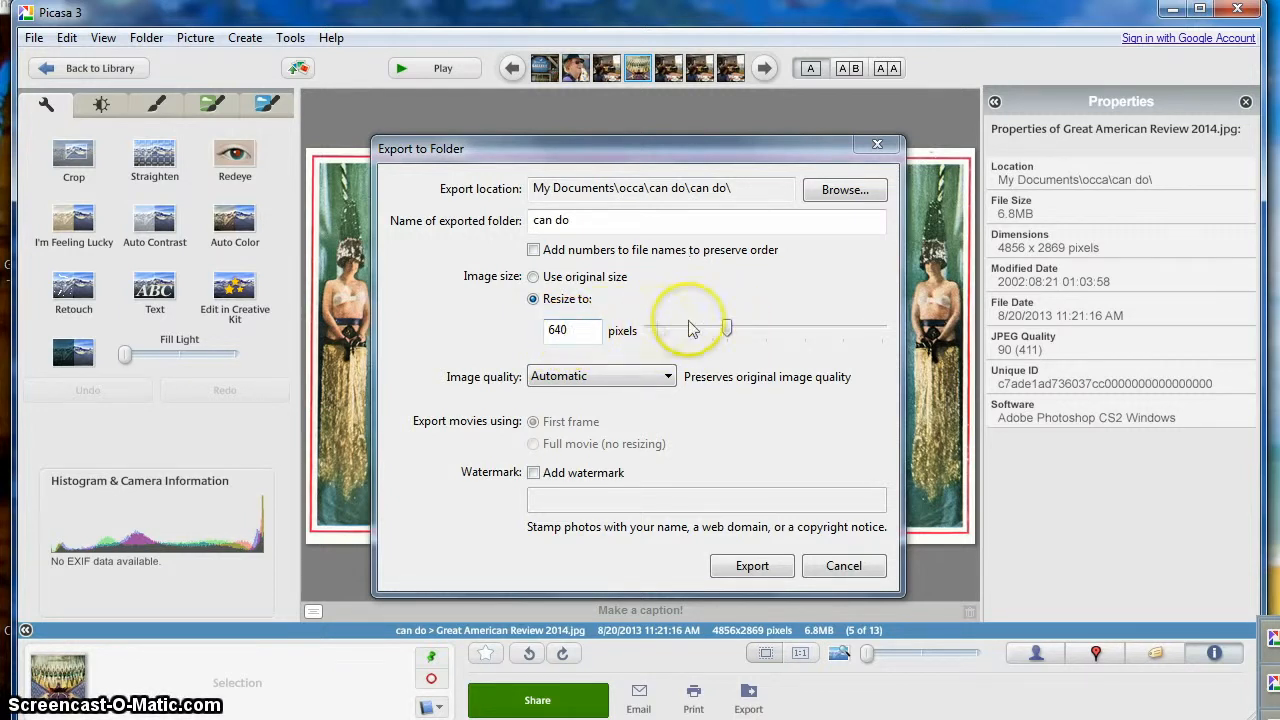
{"action": "mouse_move", "coordinate": [726, 326]}
{"action": "left_mouse_down"}
{"action": "mouse_move", "coordinate": [755, 334]}
{"action": "mouse_move", "coordinate": [730, 345]}
{"action": "left_mouse_up"}
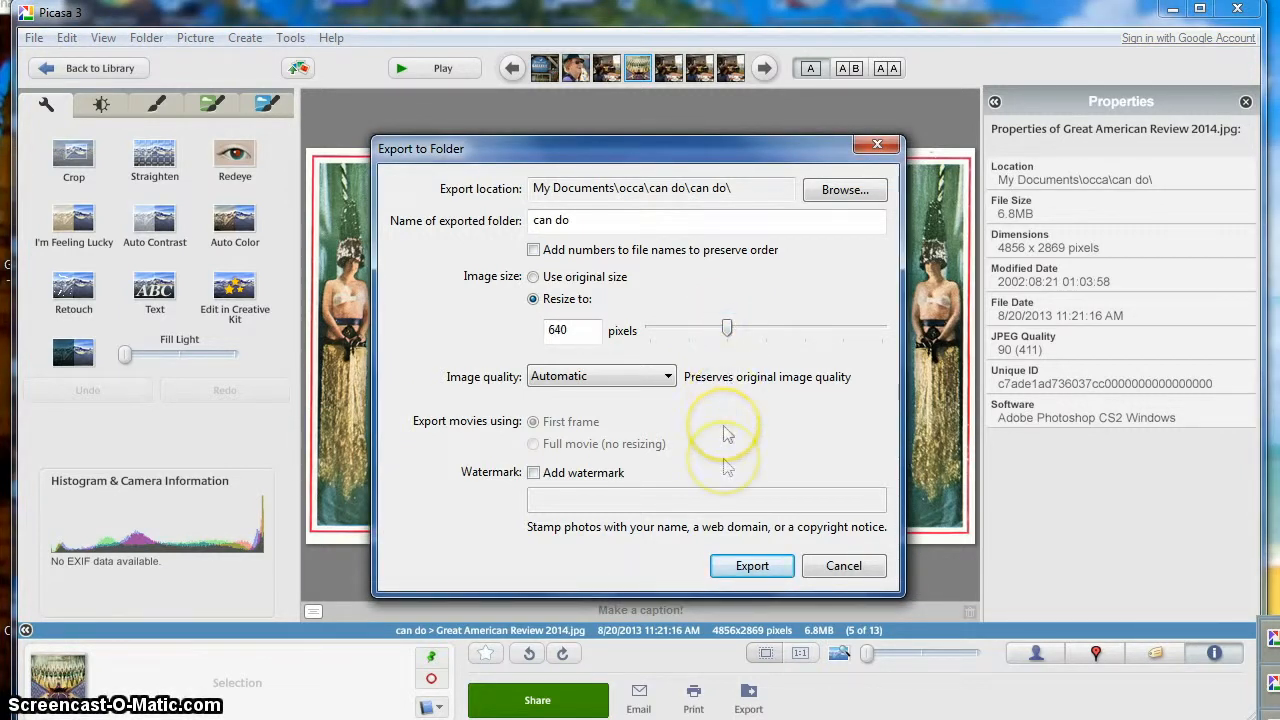
{"action": "left_click", "coordinate": [750, 566]}
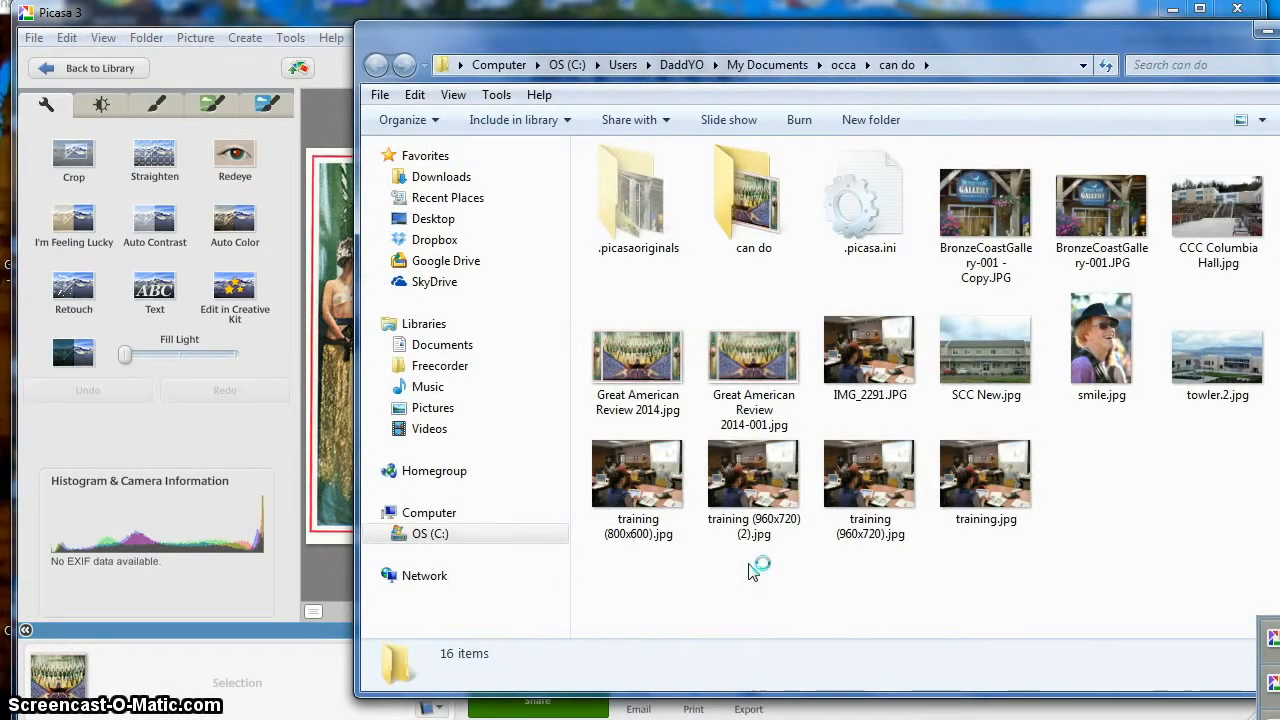
- Open the exported can do folder in the file browser and check the exported image's dimensions and file size
{"action": "double_click", "coordinate": [745, 207]}
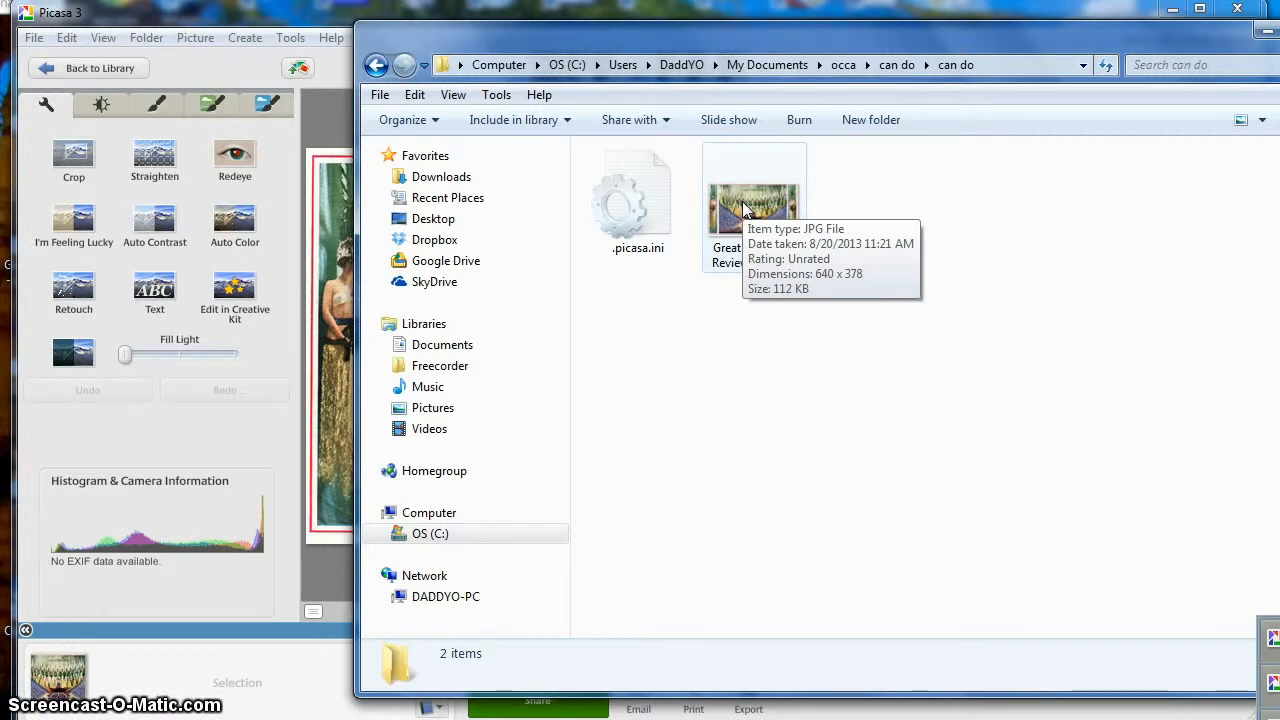
{"action": "left_click", "coordinate": [766, 212]}
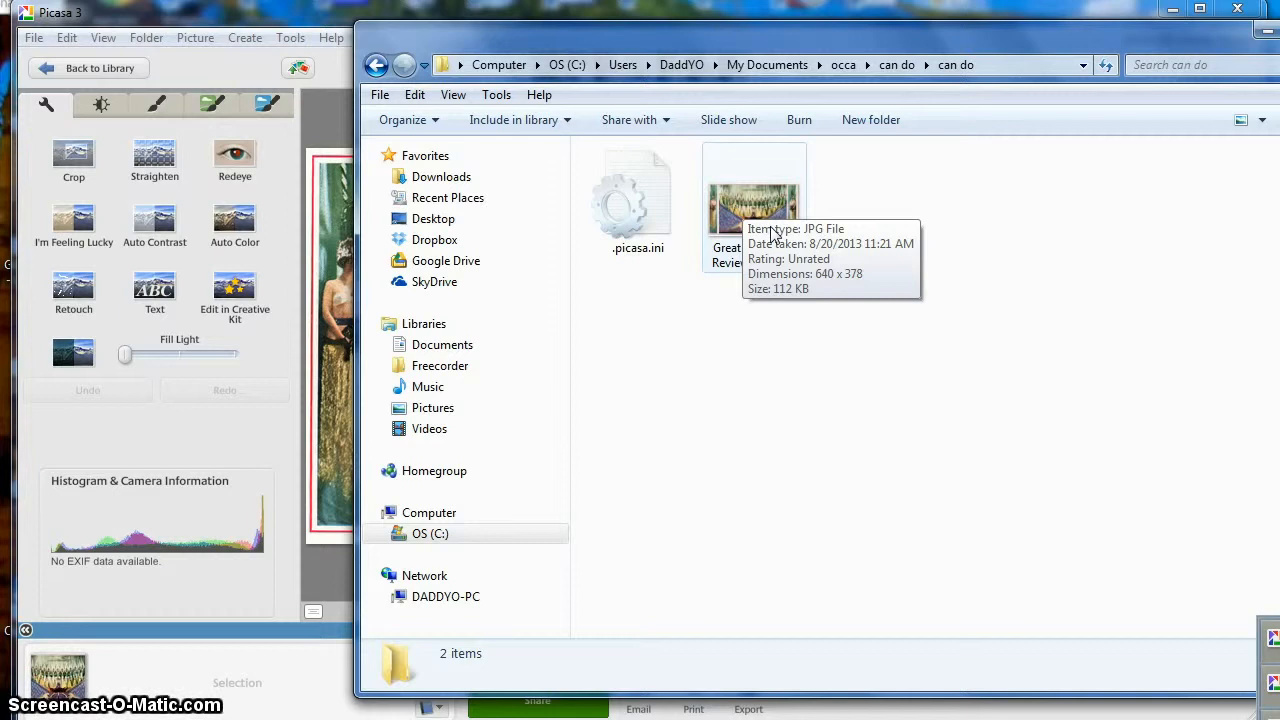
{"action": "left_click", "coordinate": [762, 212]}
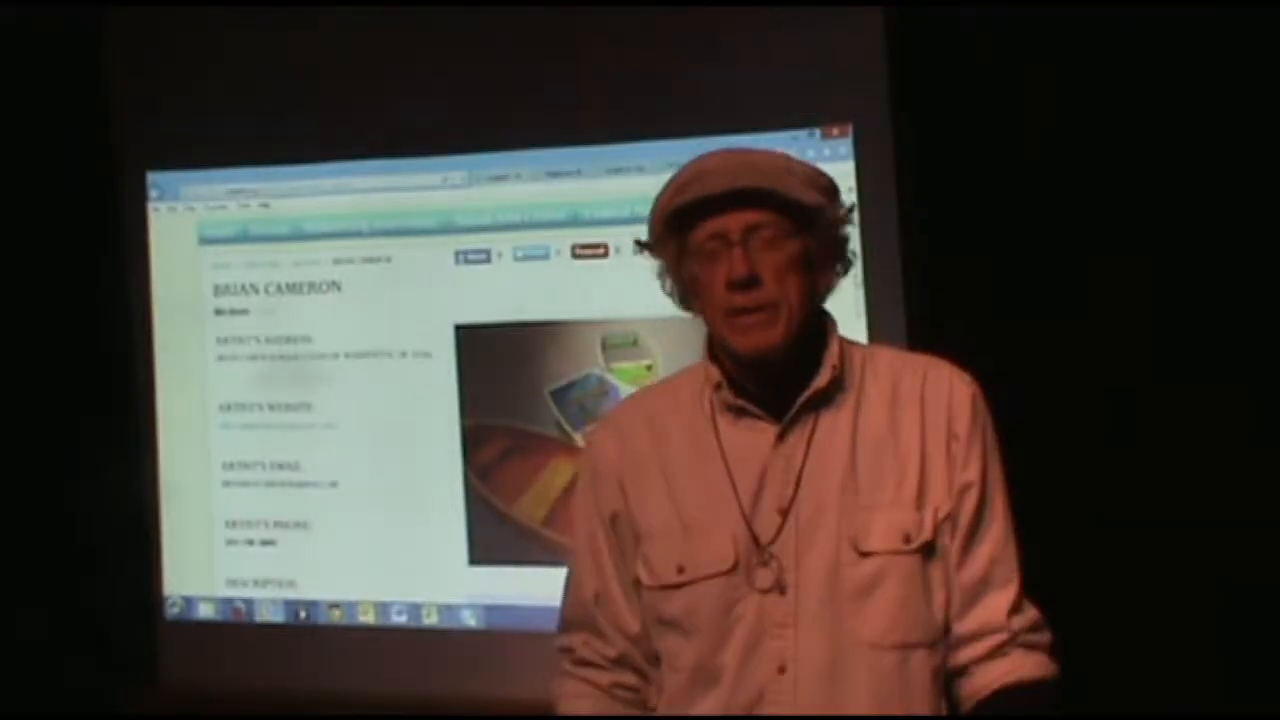